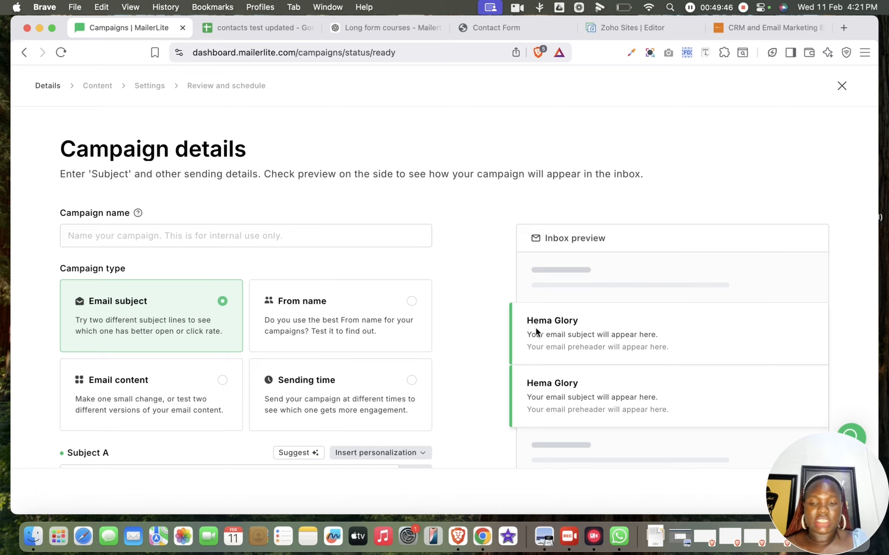
# Step: Name the campaign "Welcome Email"
pyautogui.click(199, 235)
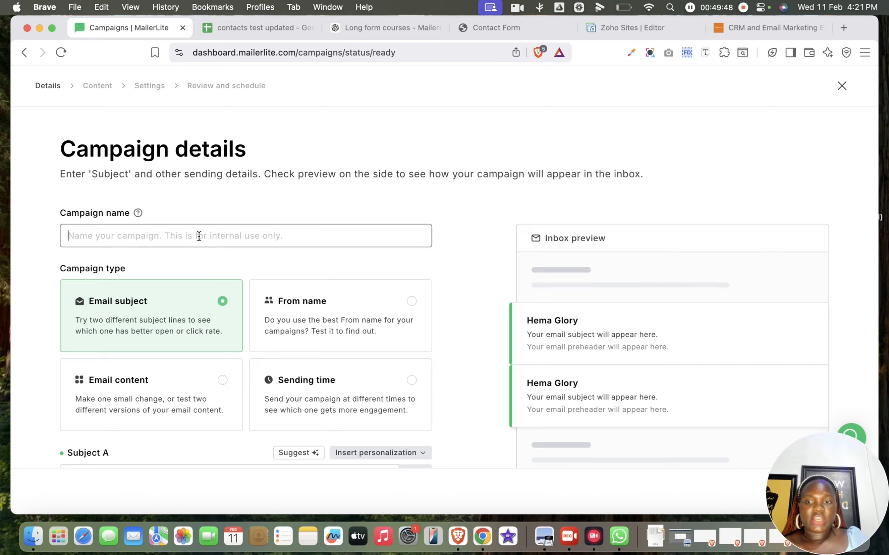
pyautogui.press('capslock')
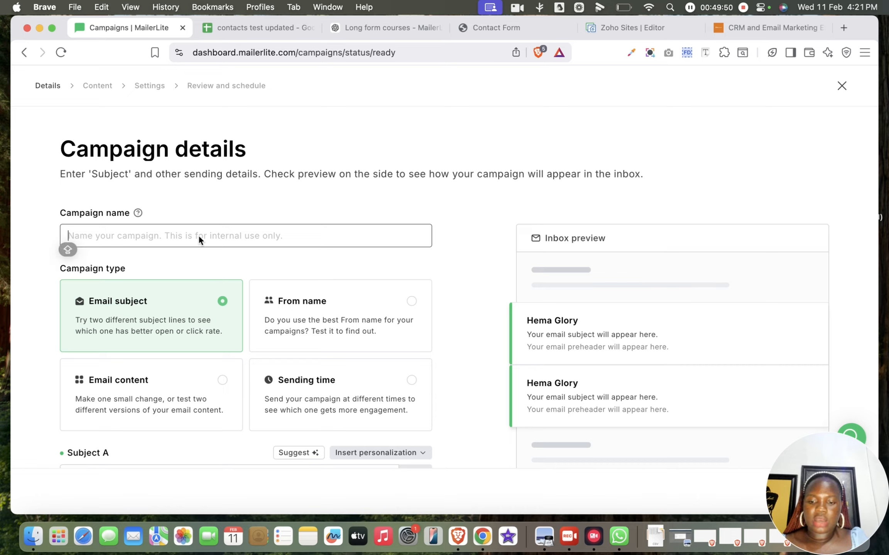
pyautogui.write('Welcom')
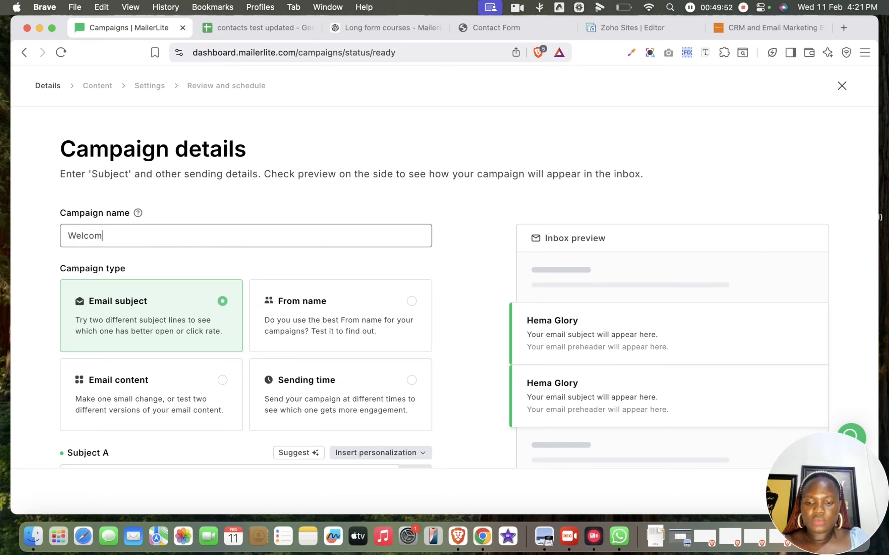
pyautogui.write('e Email')
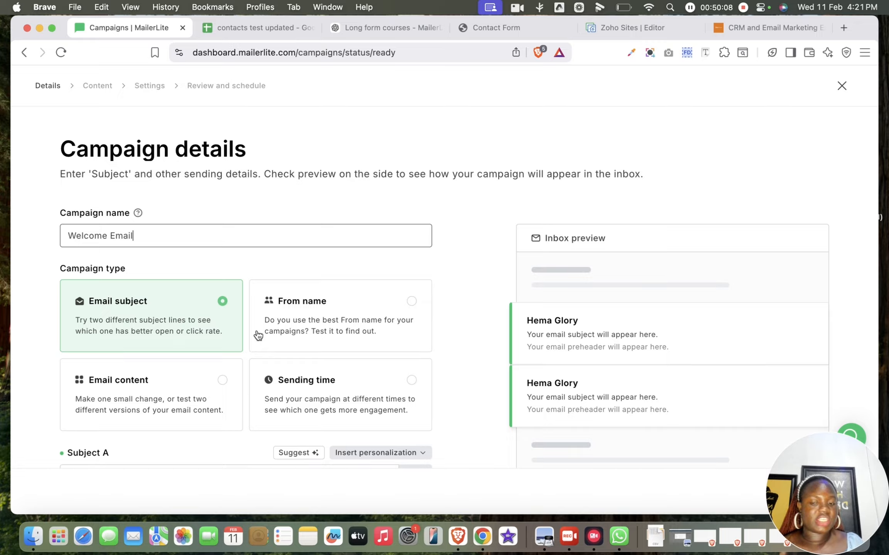
# Step: Try the From name, Email content and Sending time campaign types and return to the Email subject test
pyautogui.click(313, 324)
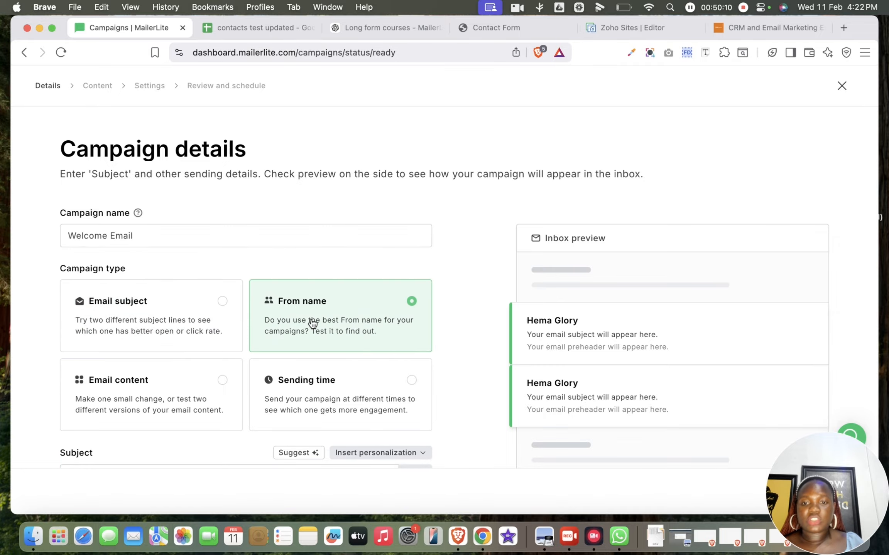
pyautogui.click(110, 407)
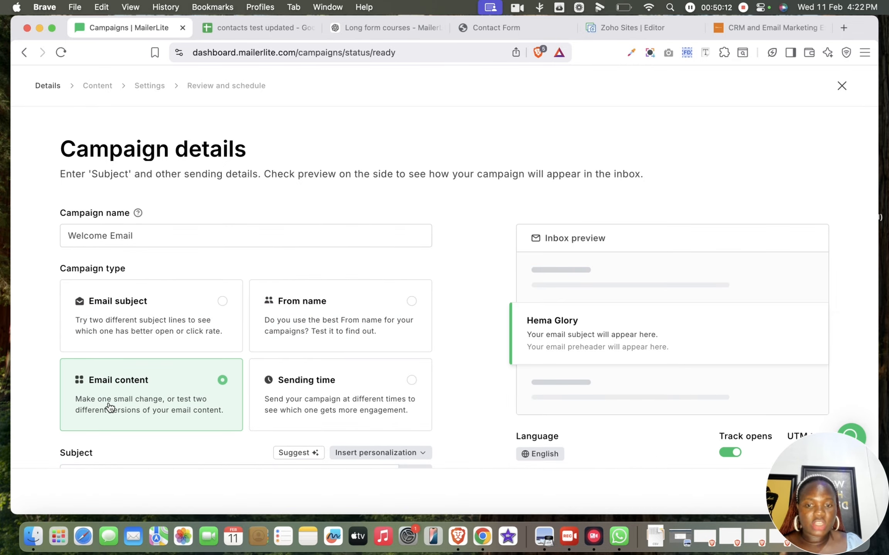
pyautogui.click(326, 407)
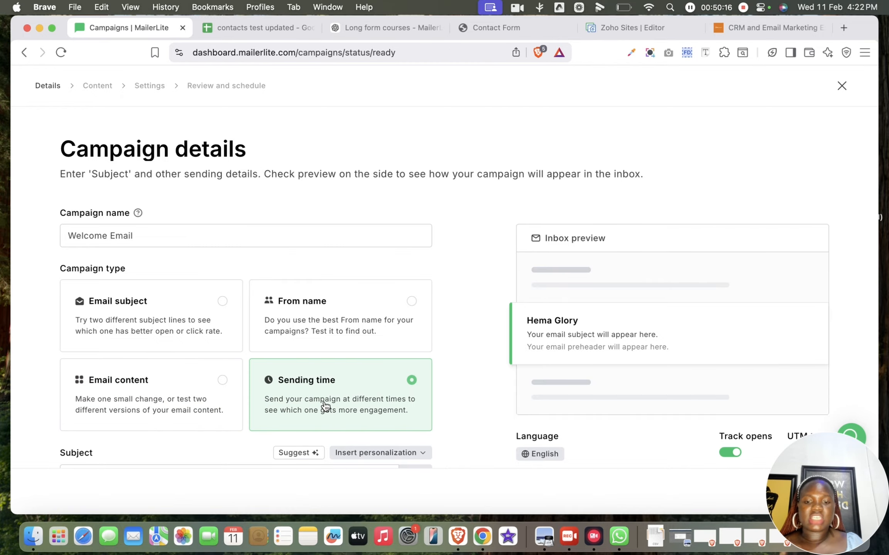
pyautogui.scroll(-3, 325, 405)
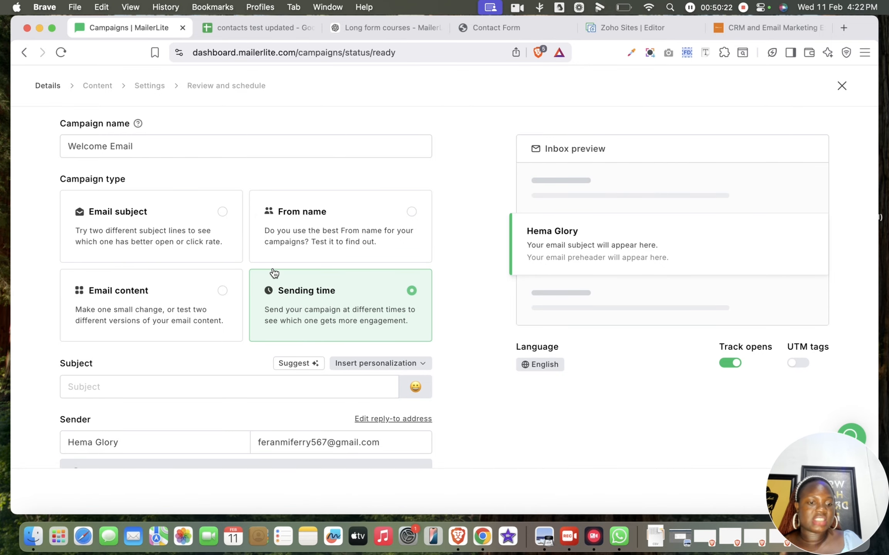
pyautogui.click(158, 230)
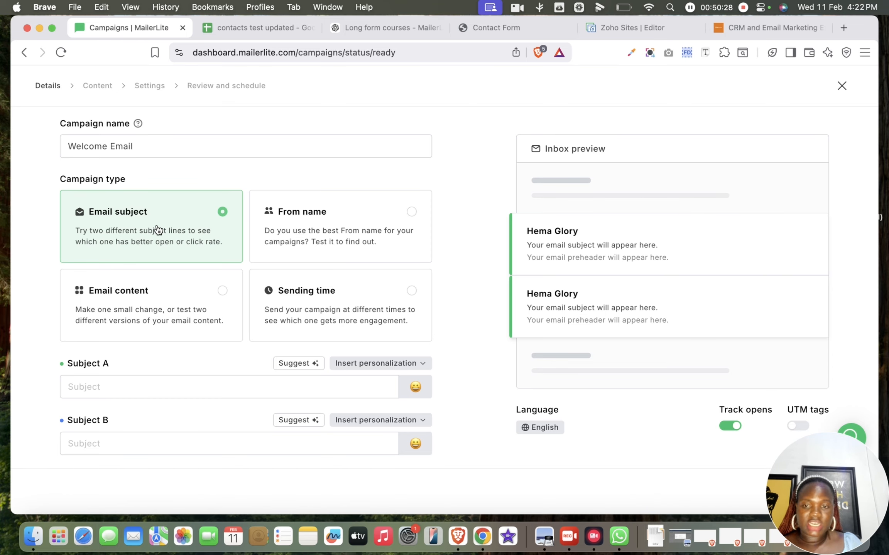
pyautogui.scroll(-3, 191, 244)
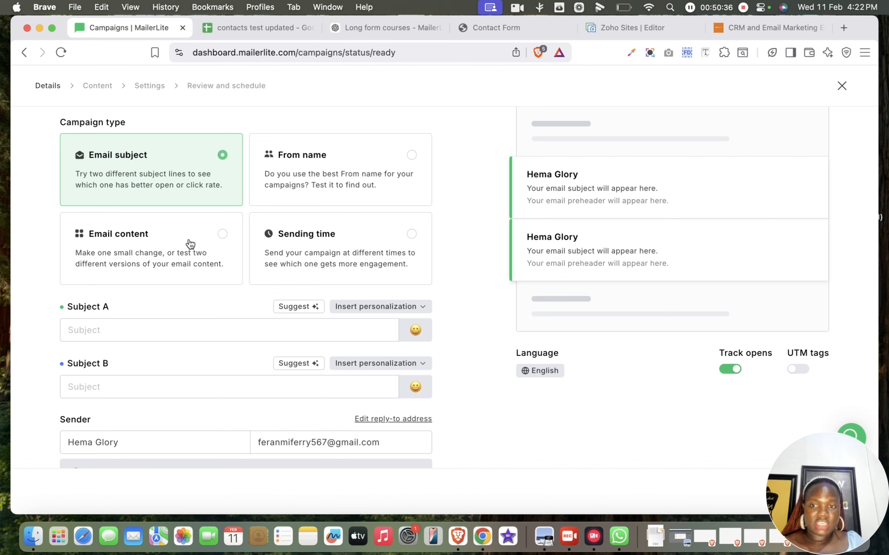
pyautogui.click(179, 246)
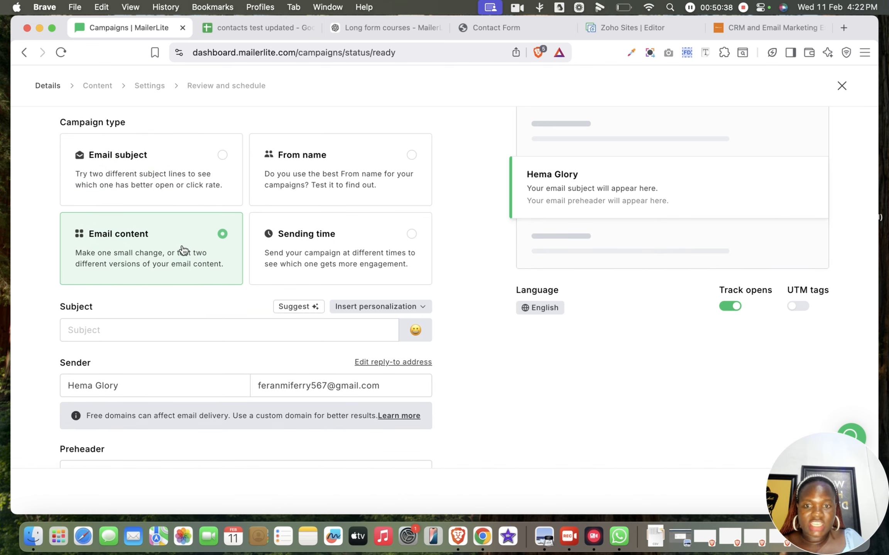
pyautogui.scroll(-4, 232, 328)
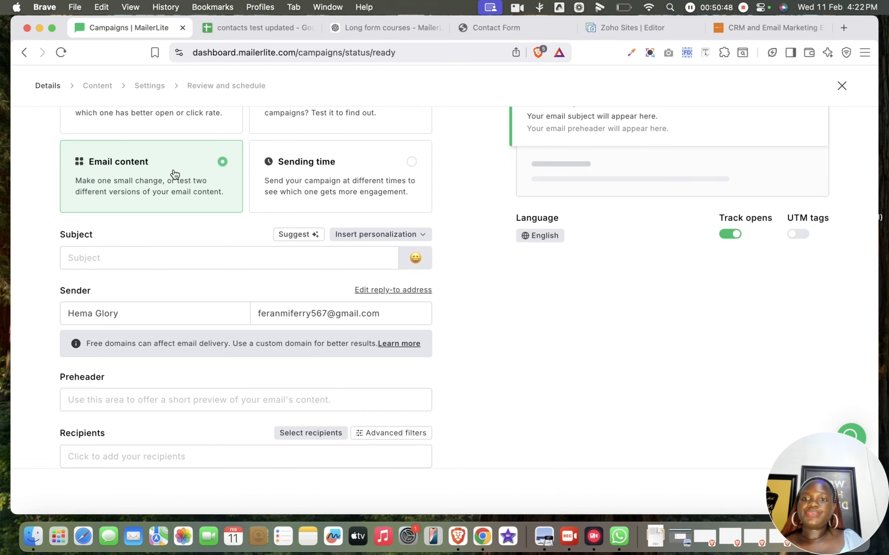
pyautogui.scroll(3, 174, 174)
pyautogui.click(168, 160)
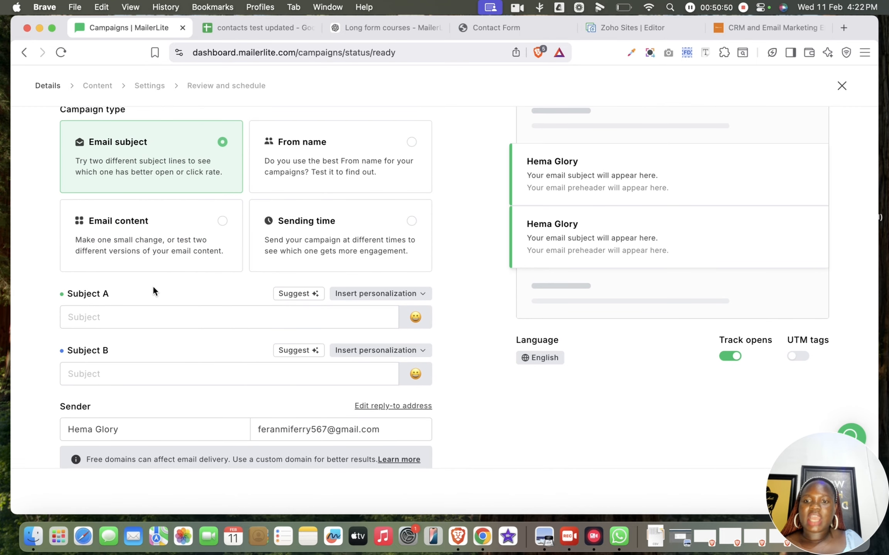
# Step: Set Subject A to "{$name}, it's nice having you her" and Subject B to "Welcome it is nice having you here {$name}"
pyautogui.click(139, 316)
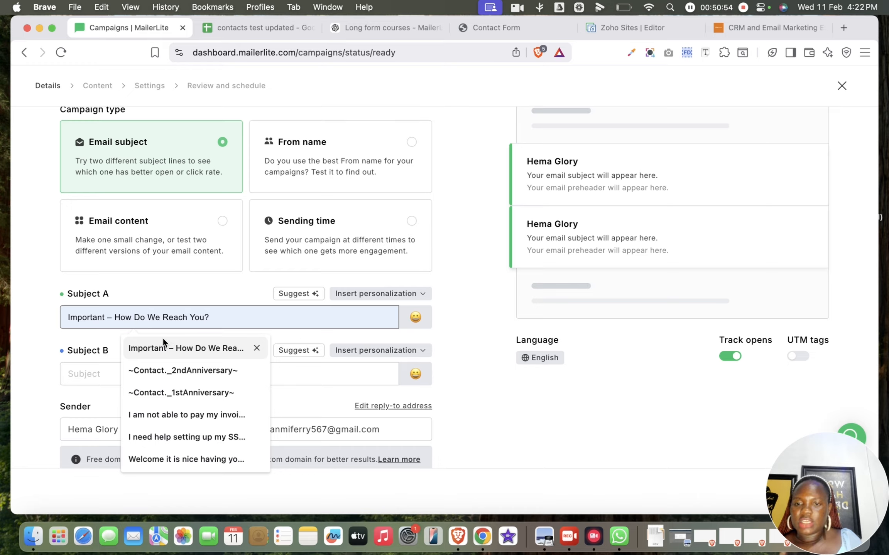
pyautogui.click(370, 293)
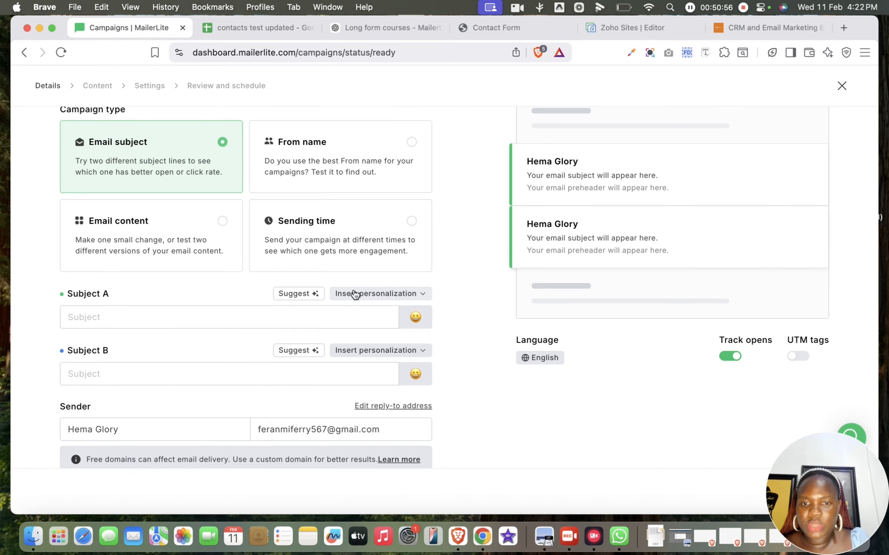
pyautogui.click(327, 324)
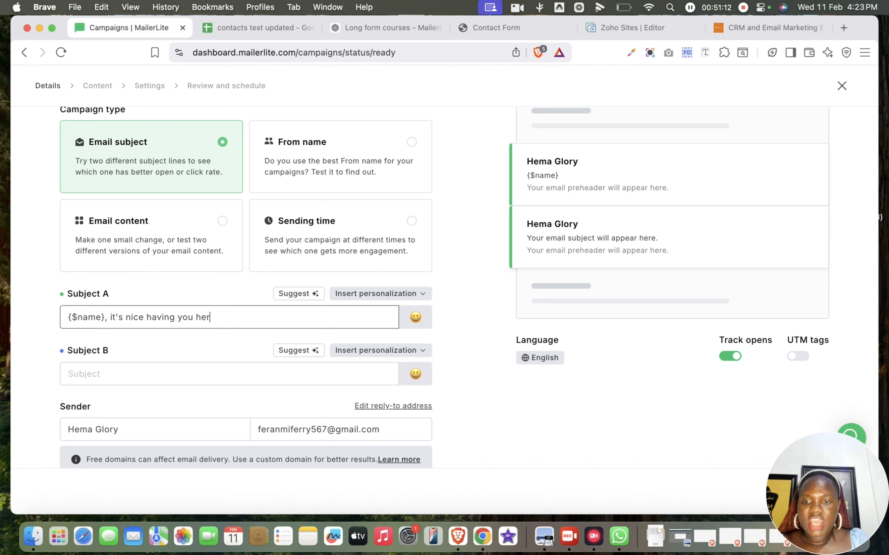
pyautogui.click(189, 378)
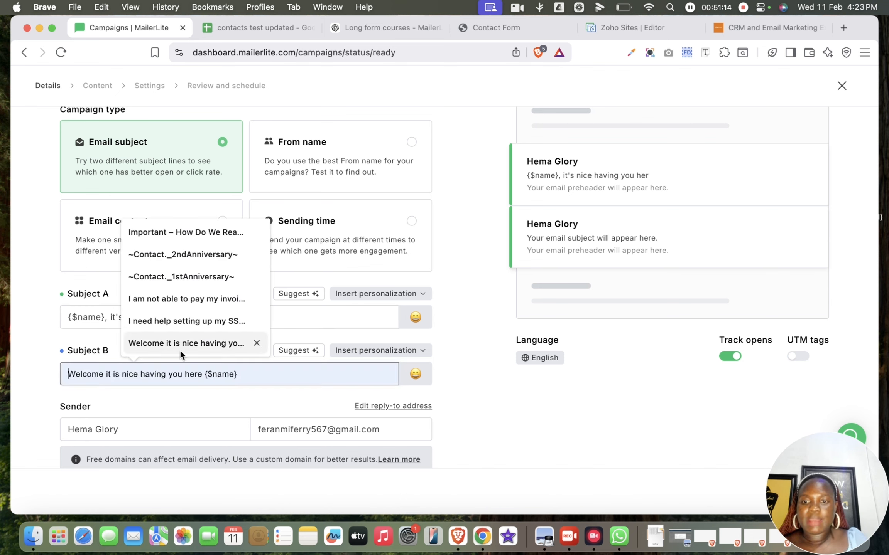
pyautogui.click(193, 345)
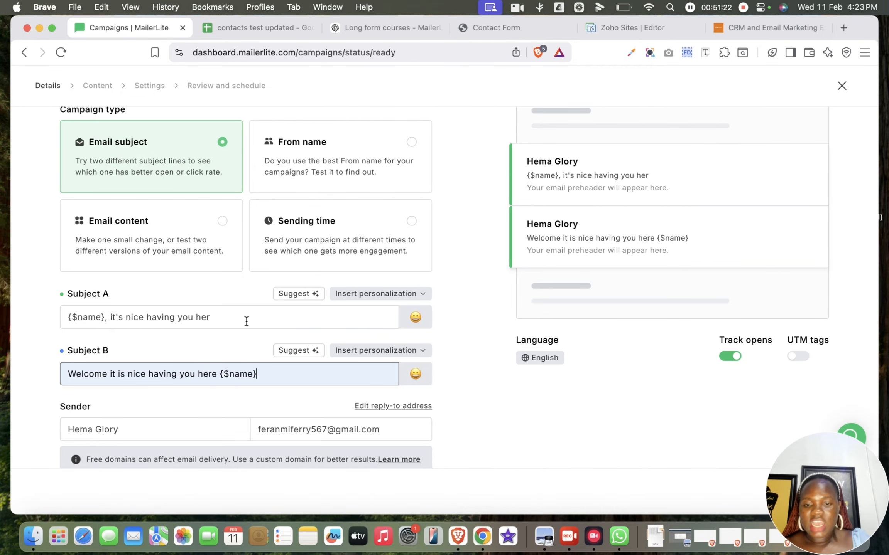
# Step: Leave the preheader empty and select all active subscribers as the campaign's recipients
pyautogui.scroll(-3, 247, 319)
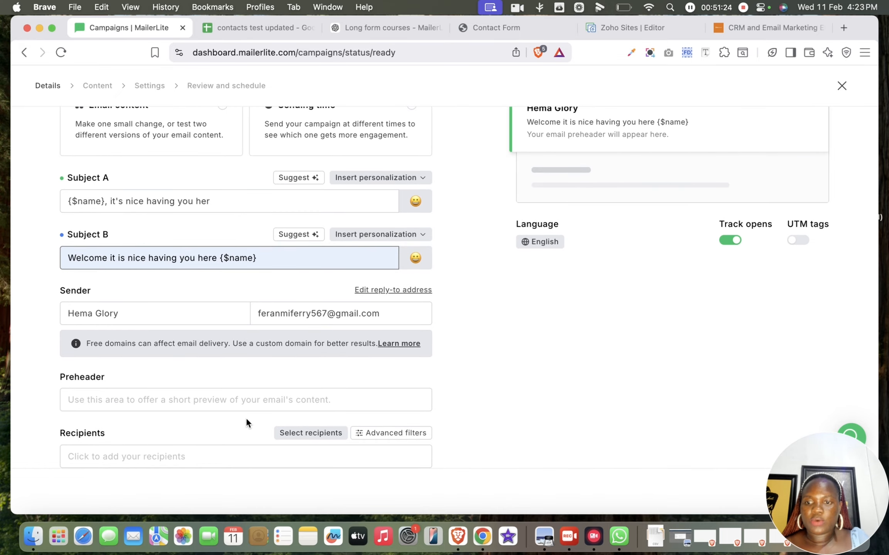
pyautogui.click(259, 384)
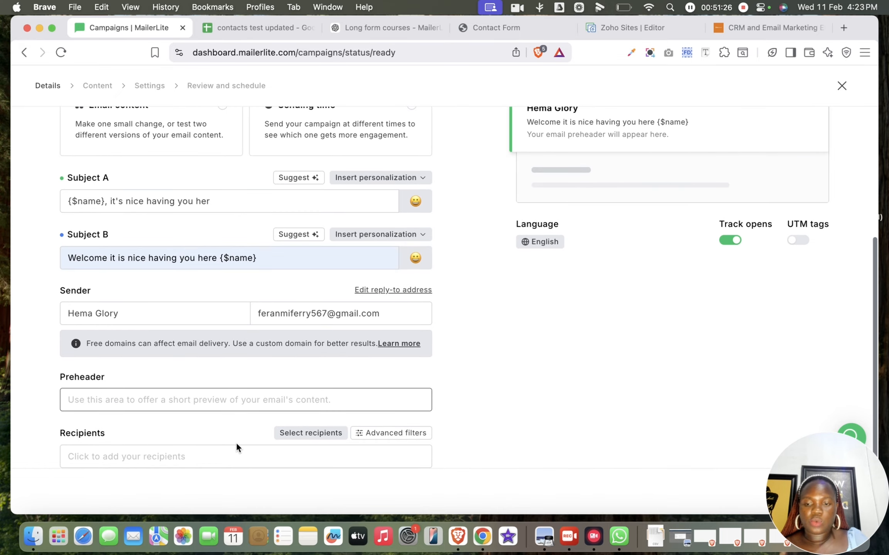
pyautogui.click(210, 457)
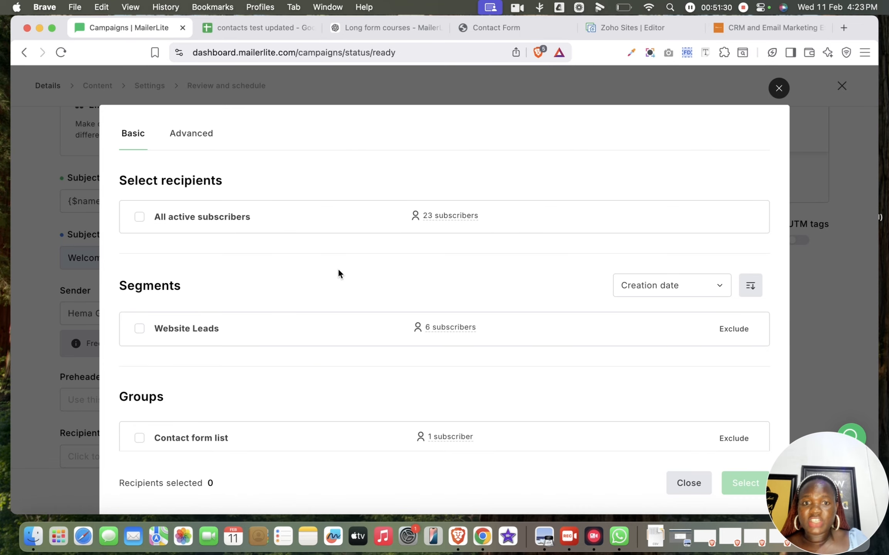
pyautogui.click(138, 218)
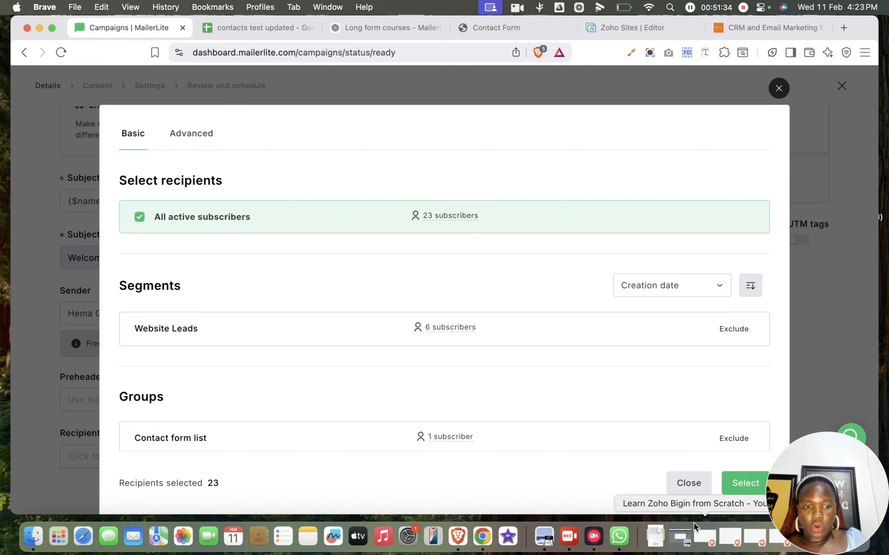
pyautogui.click(744, 483)
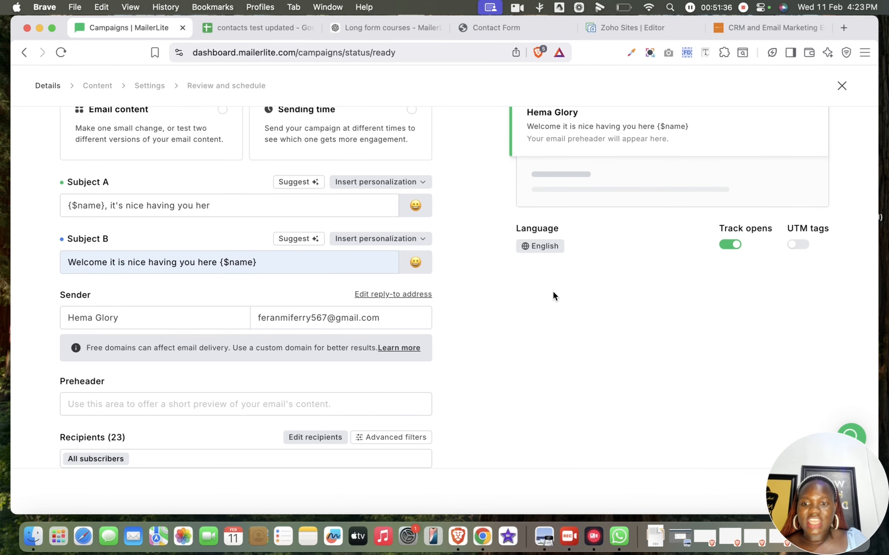
# Step: Proceed to the campaign's content stage and start the email design from scratch in the Drag & drop editor
pyautogui.scroll(6, 497, 339)
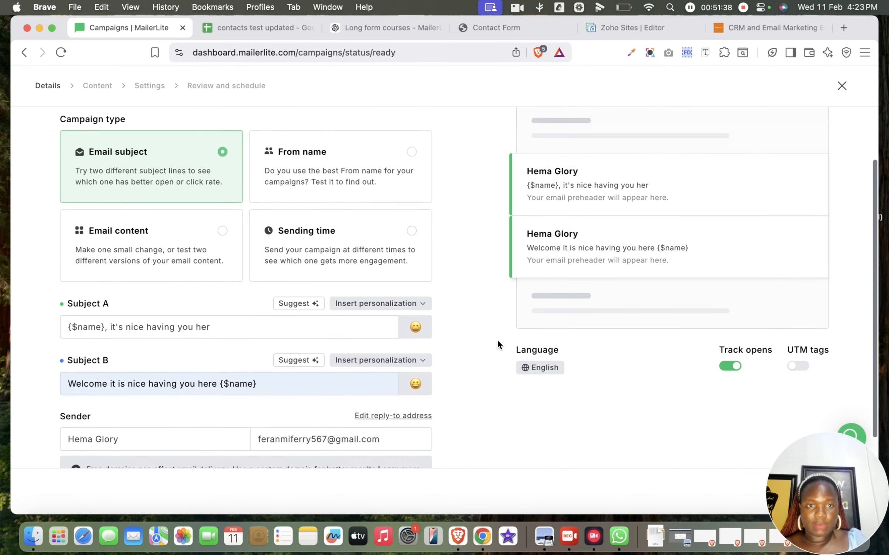
pyautogui.scroll(-4, 497, 339)
pyautogui.scroll(-2, 497, 339)
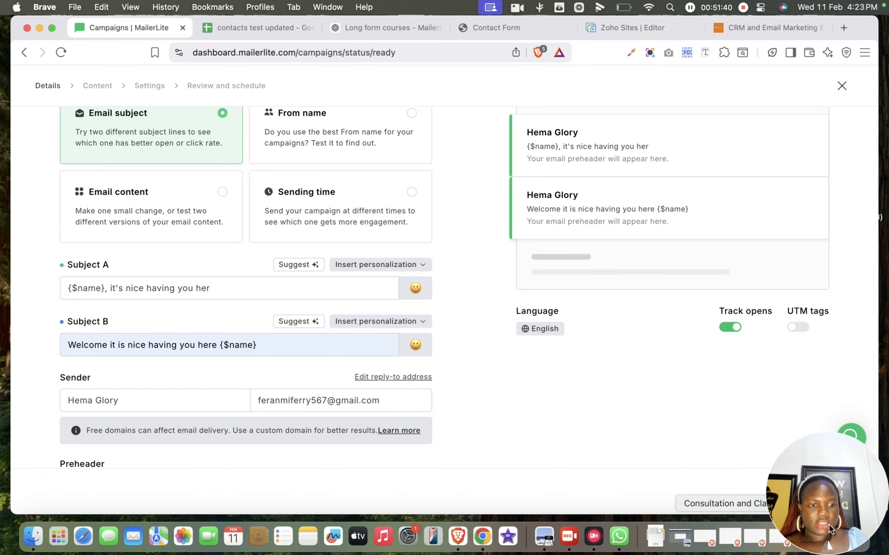
pyautogui.moveTo(828, 523); pyautogui.dragTo(835, 36)
pyautogui.click(803, 489)
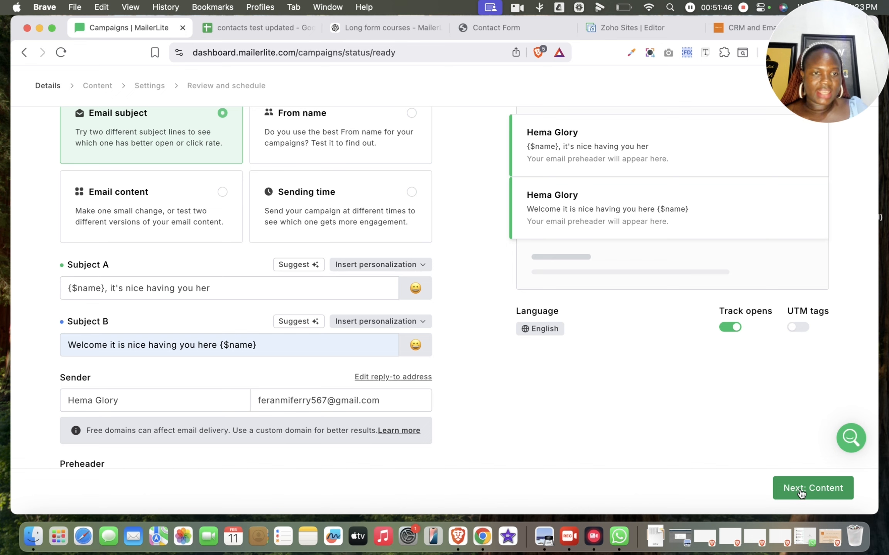
pyautogui.click(801, 492)
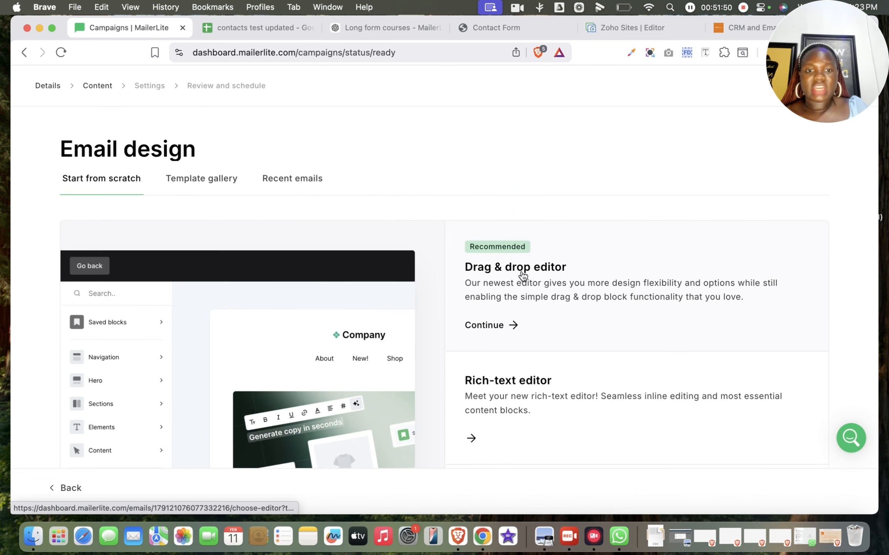
pyautogui.click(518, 281)
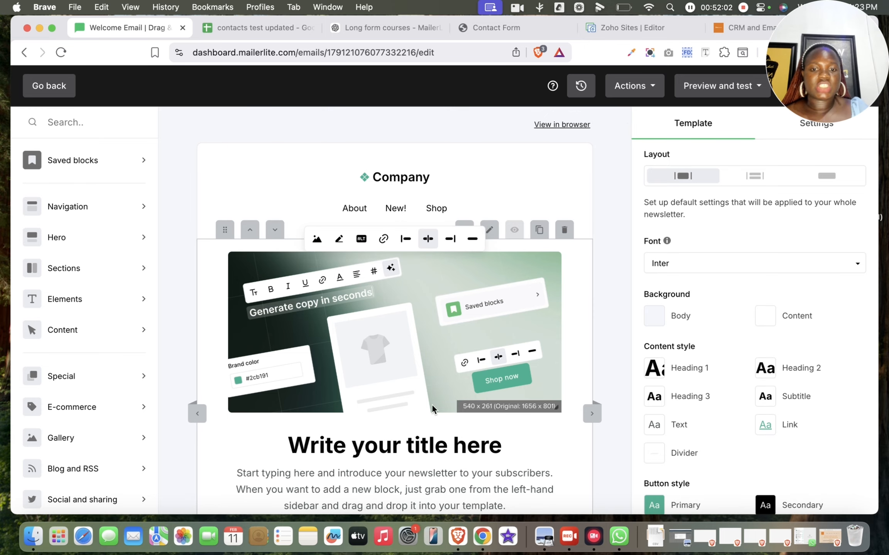
# Step: Look through the starter email design, finish editing it and proceed to the A/B test settings
pyautogui.scroll(-5, 432, 405)
pyautogui.scroll(5, 432, 404)
pyautogui.moveTo(883, 76); pyautogui.dragTo(593, 76)
pyautogui.click(837, 89)
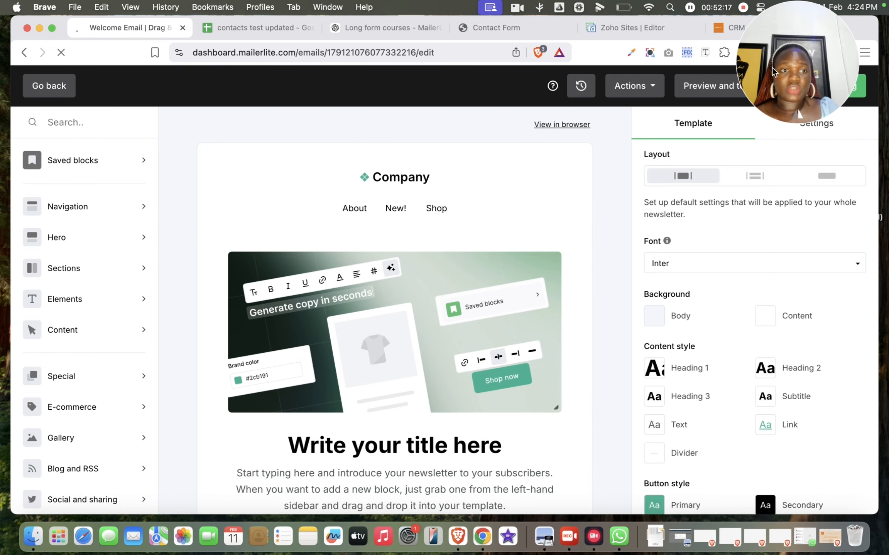
pyautogui.moveTo(772, 68); pyautogui.dragTo(645, 71)
pyautogui.click(861, 100)
pyautogui.click(847, 85)
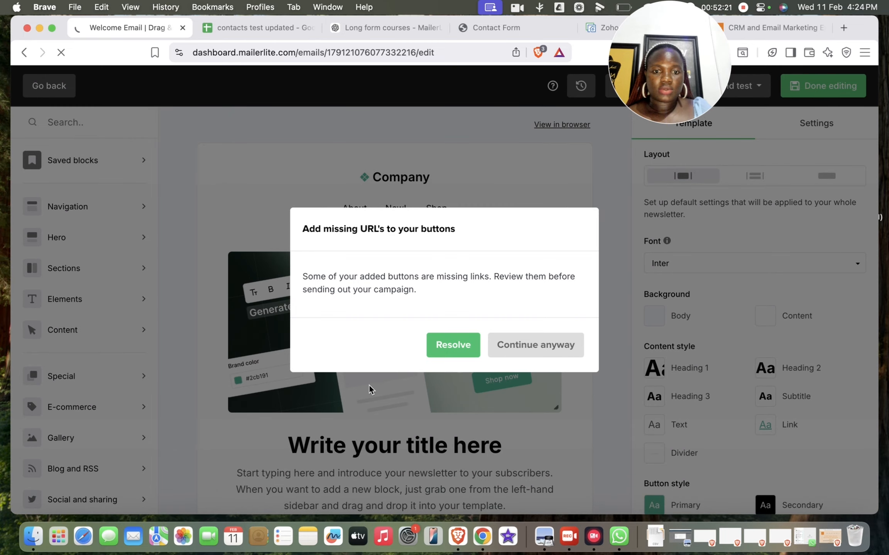
pyautogui.click(454, 345)
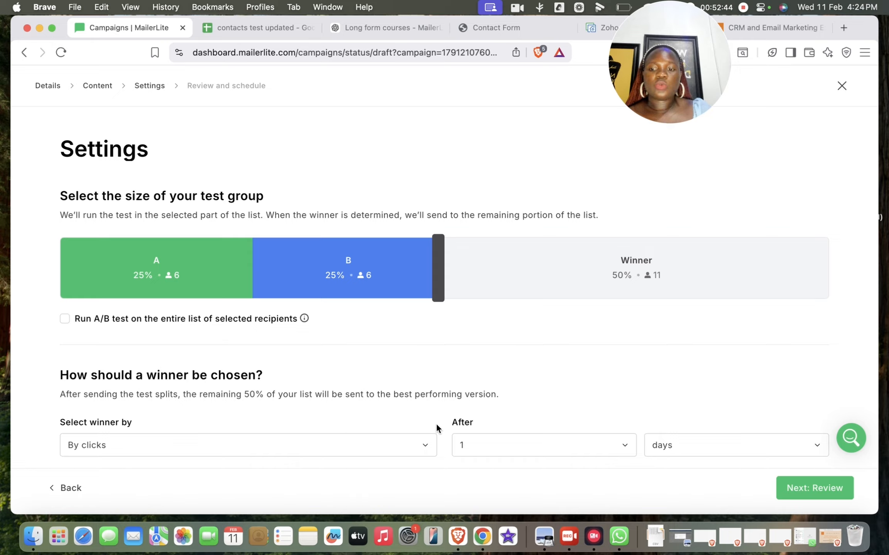
# Step: Set the A/B test winner to be chosen by opens
pyautogui.click(378, 444)
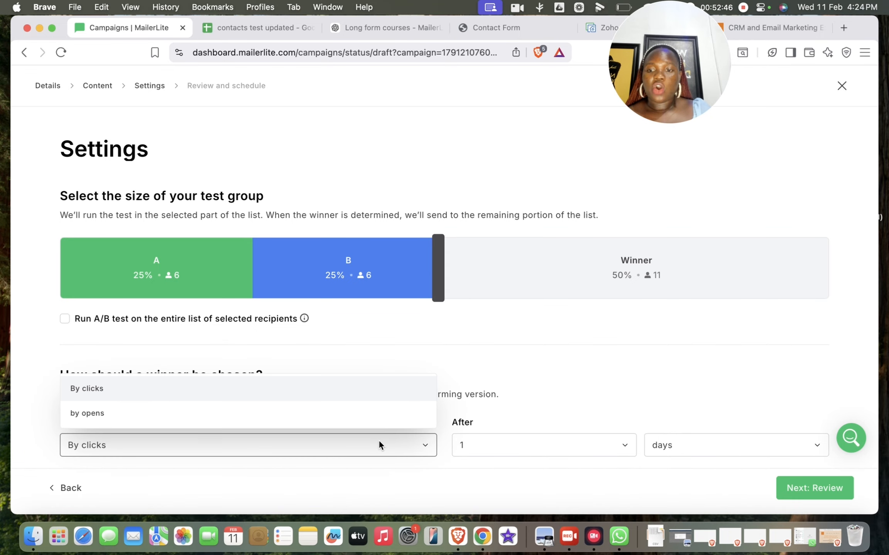
pyautogui.click(374, 417)
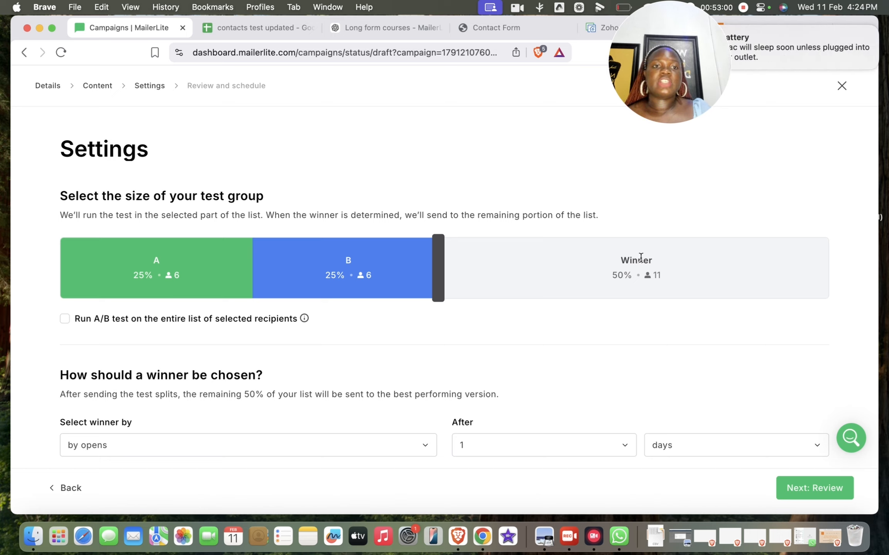
pyautogui.moveTo(679, 77); pyautogui.dragTo(753, 91)
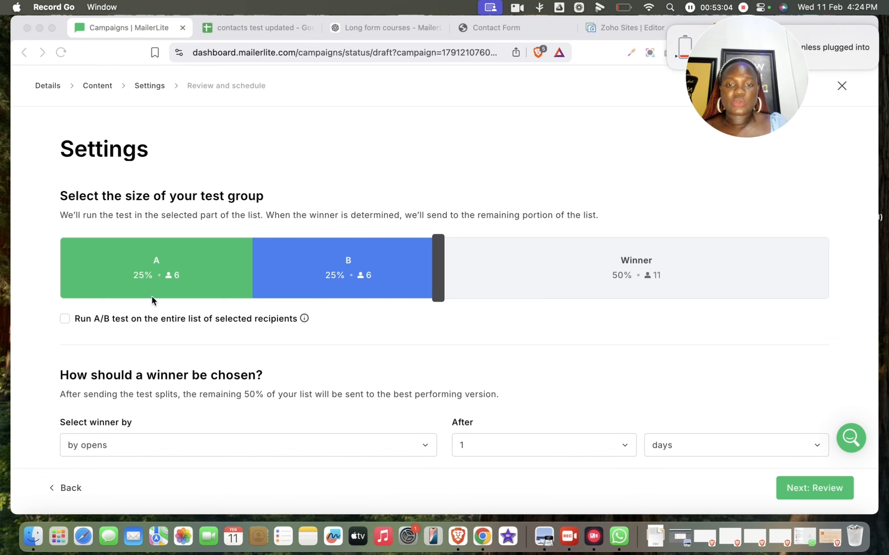